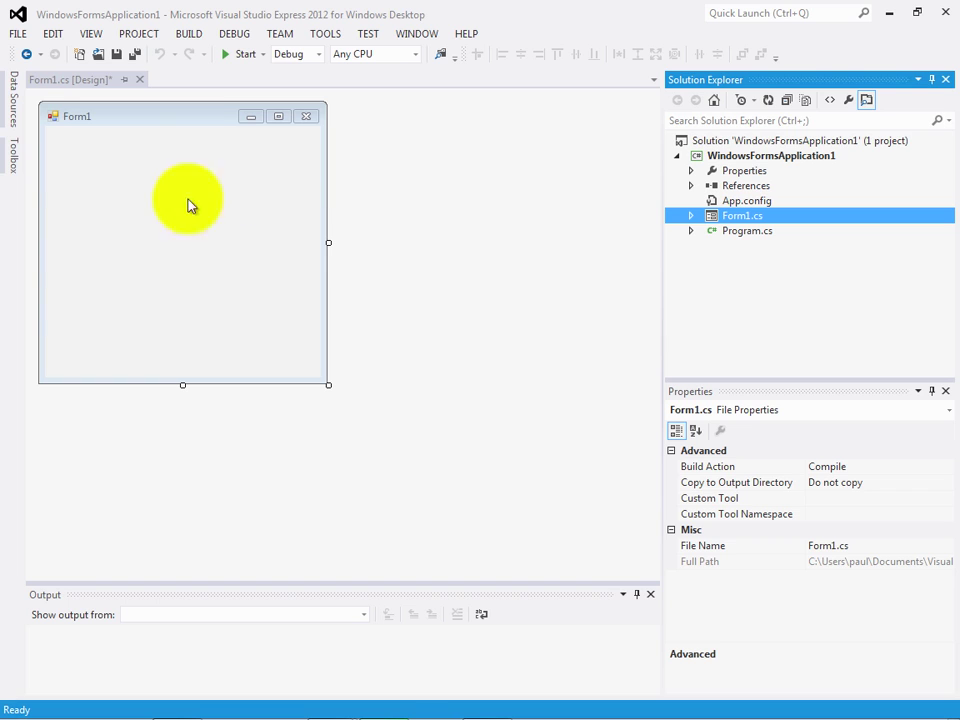
Pin the Toolbox open, undock it as a floating window and dock it again along the left edge.
click(12, 172)
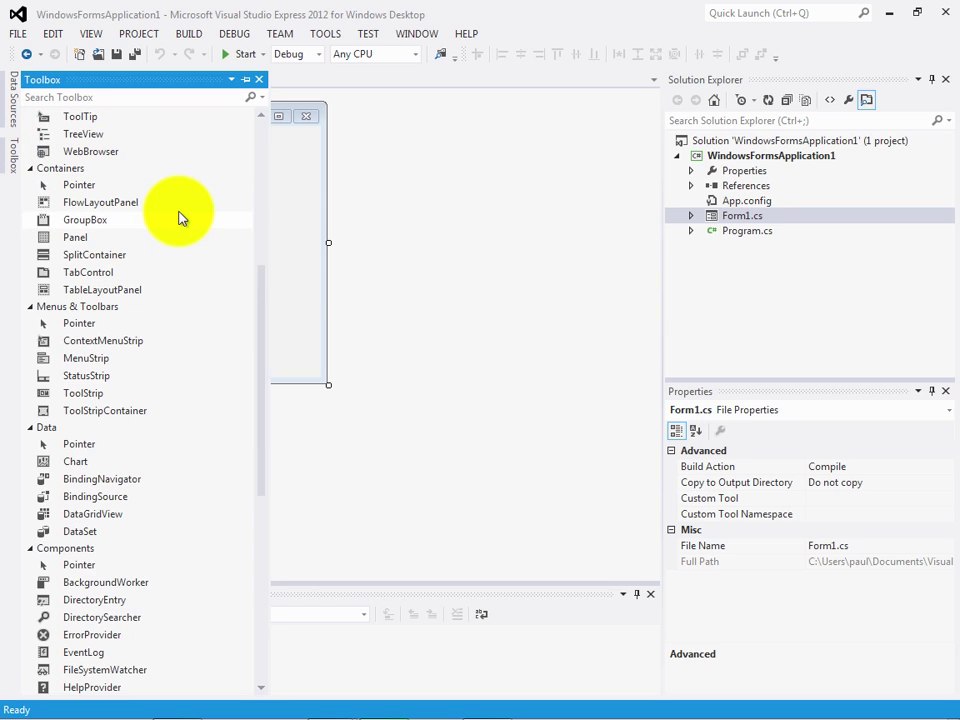
click(245, 81)
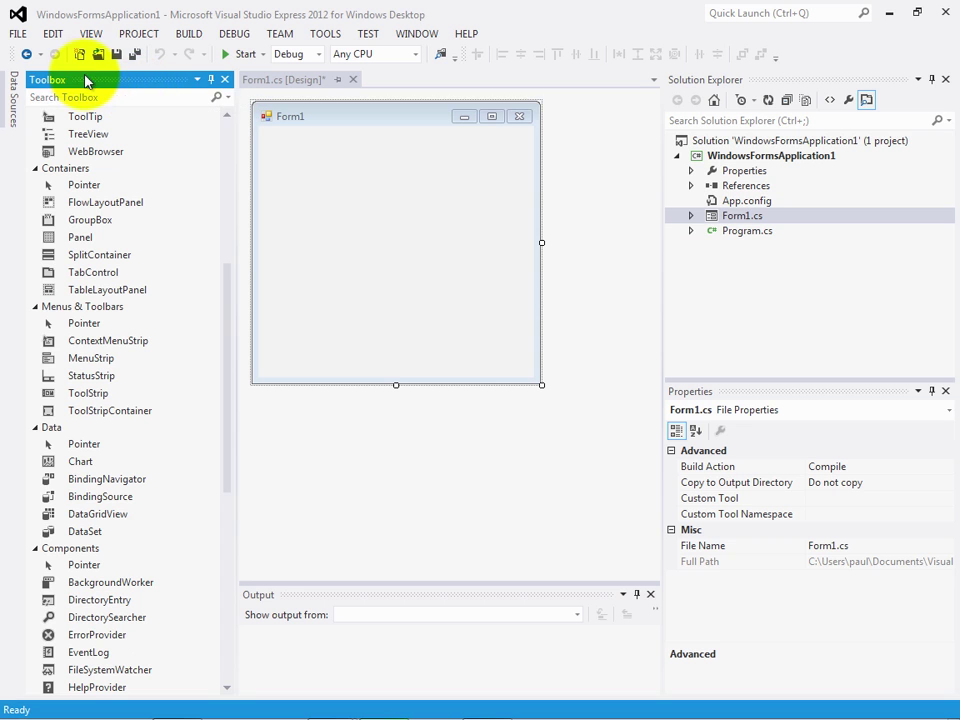
drag(72, 80, 347, 332)
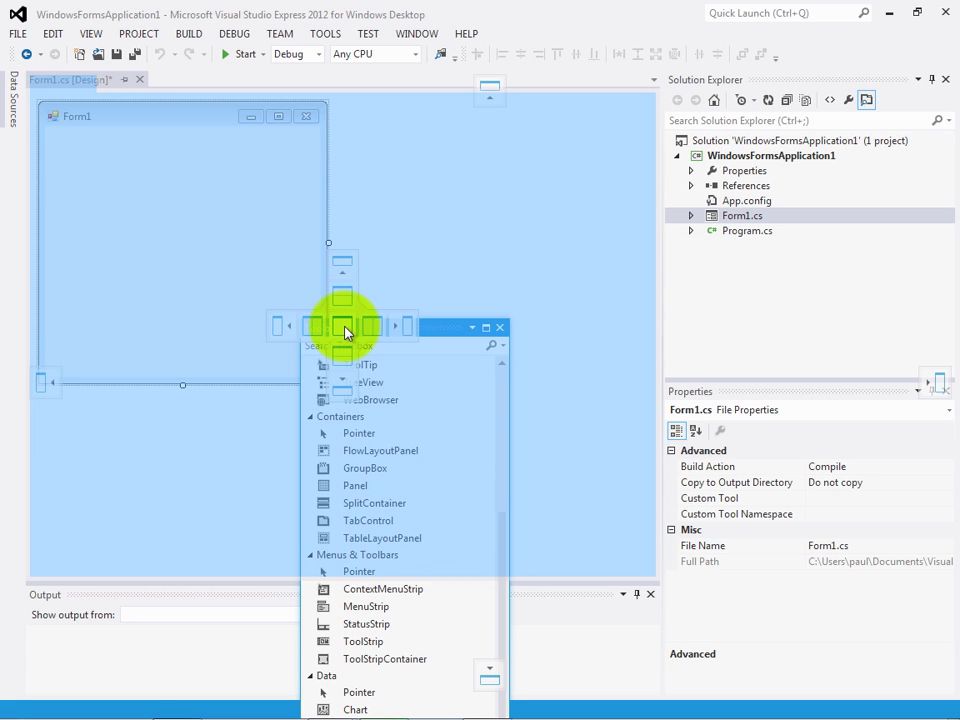
drag(346, 332, 810, 236)
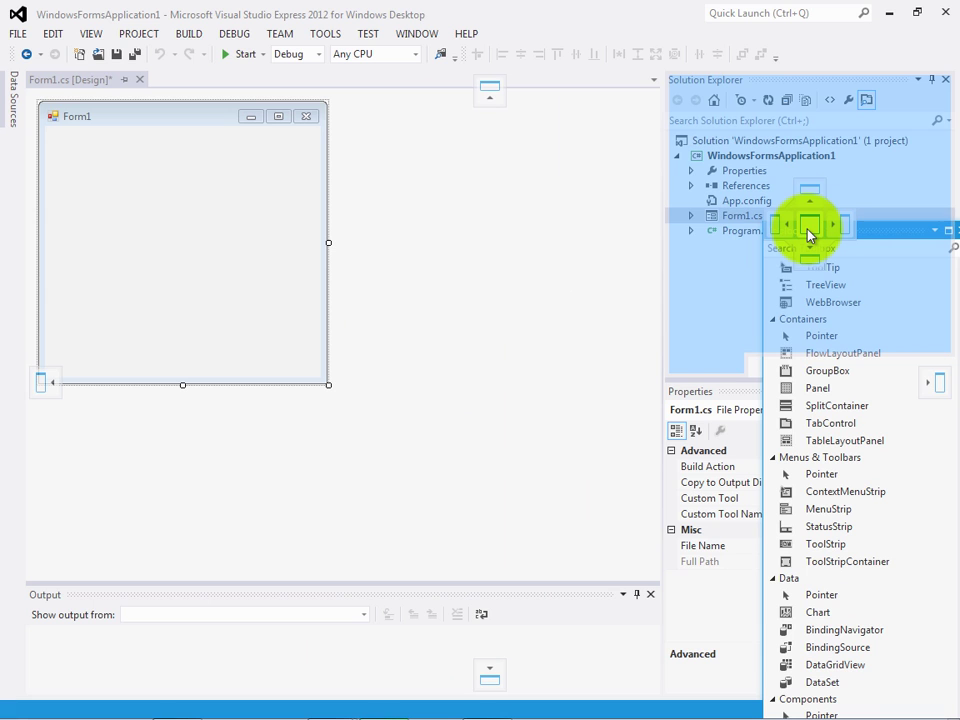
drag(810, 236, 40, 389)
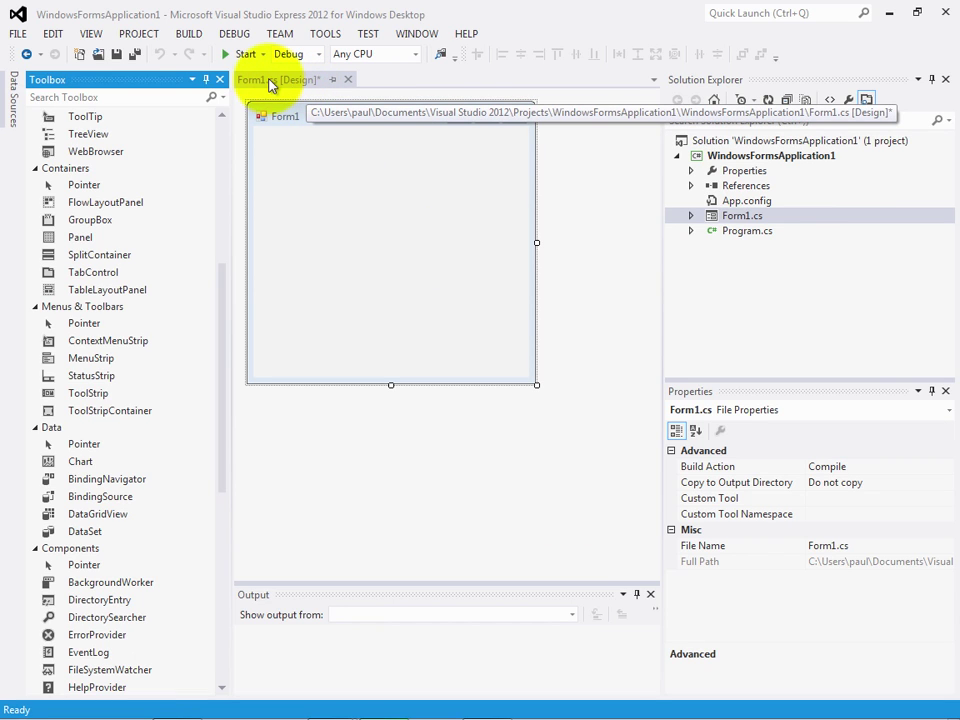
Float the Form1.cs designer as a separate window and dock it back into the document area.
drag(270, 86, 170, 148)
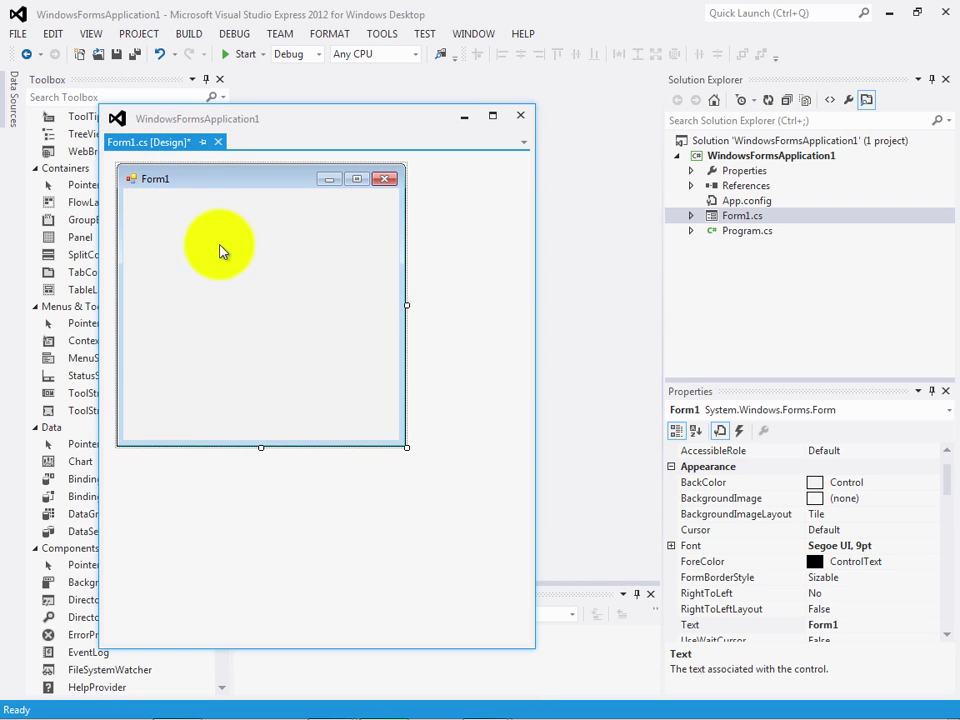
click(493, 117)
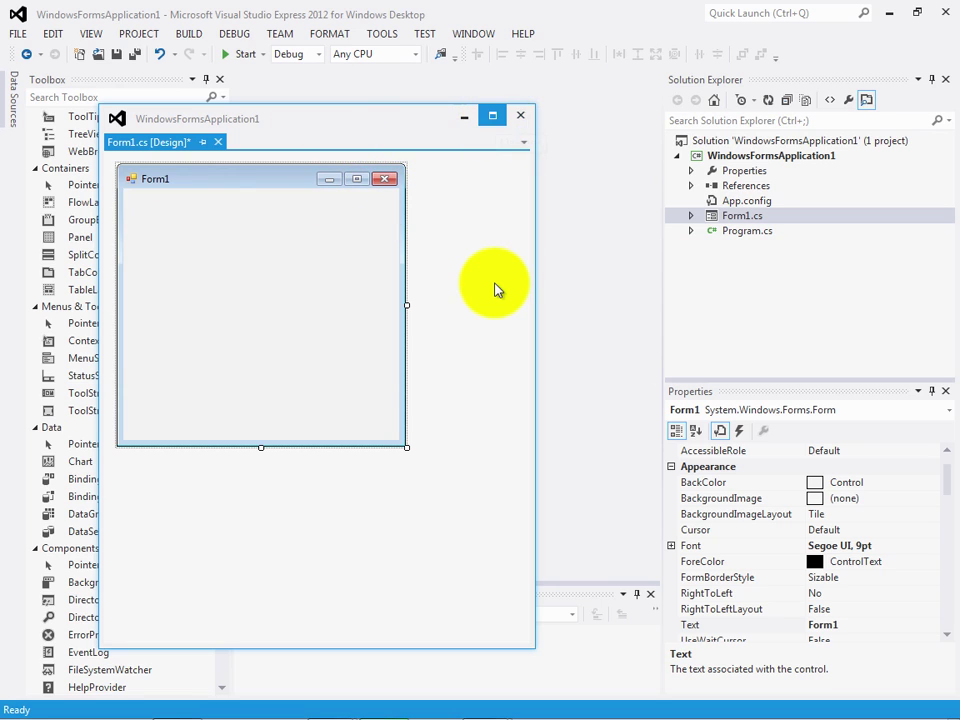
click(919, 20)
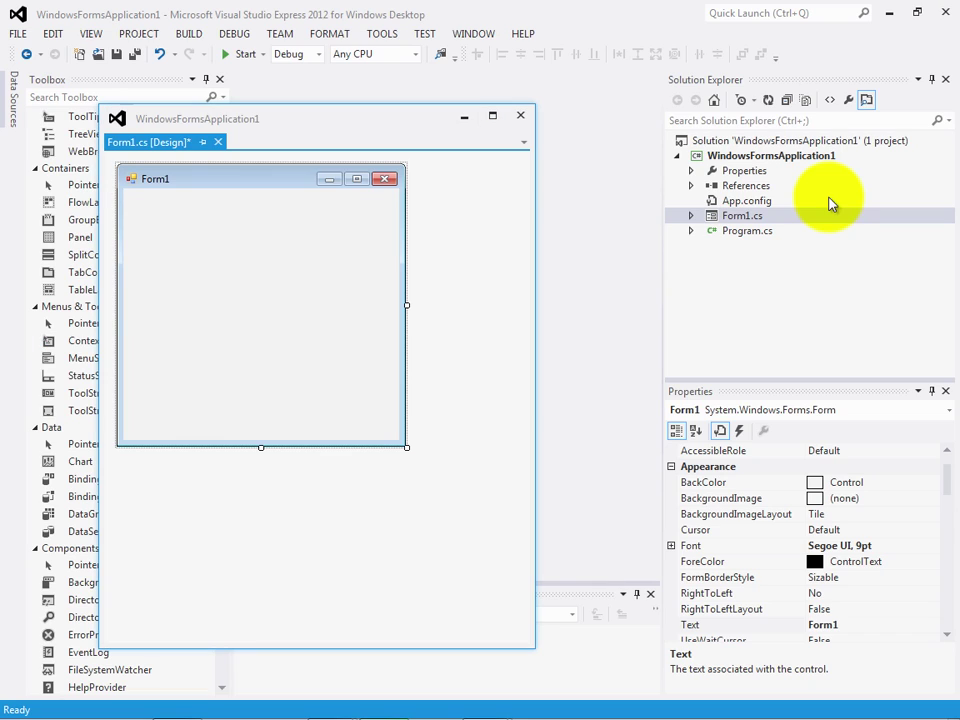
drag(258, 137, 448, 337)
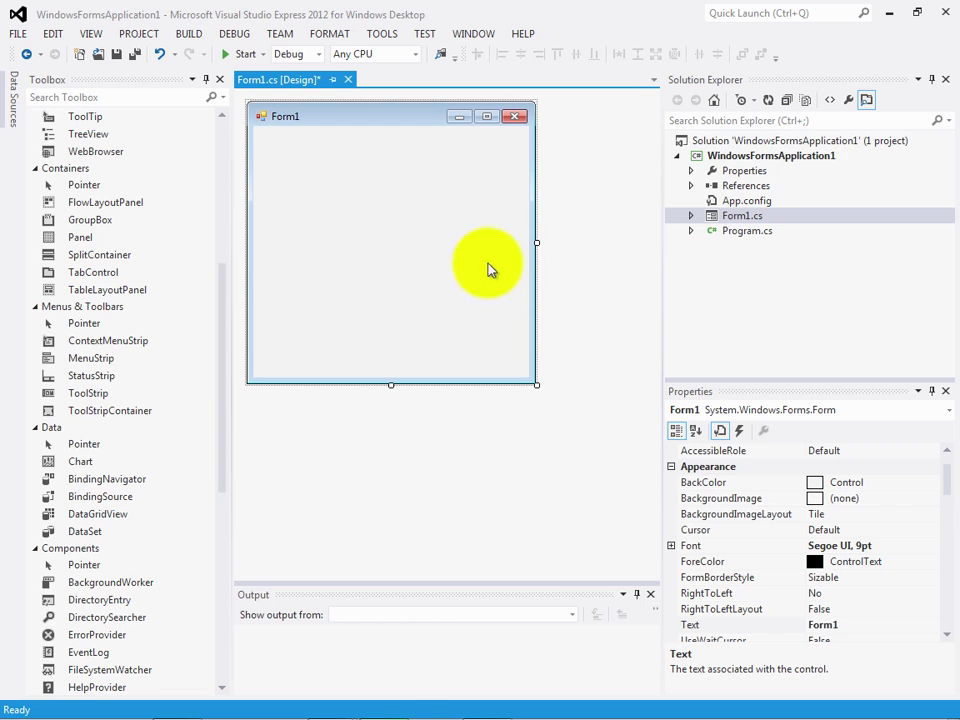
Set the Toolbox, Solution Explorer and Properties windows to auto-hide.
click(205, 80)
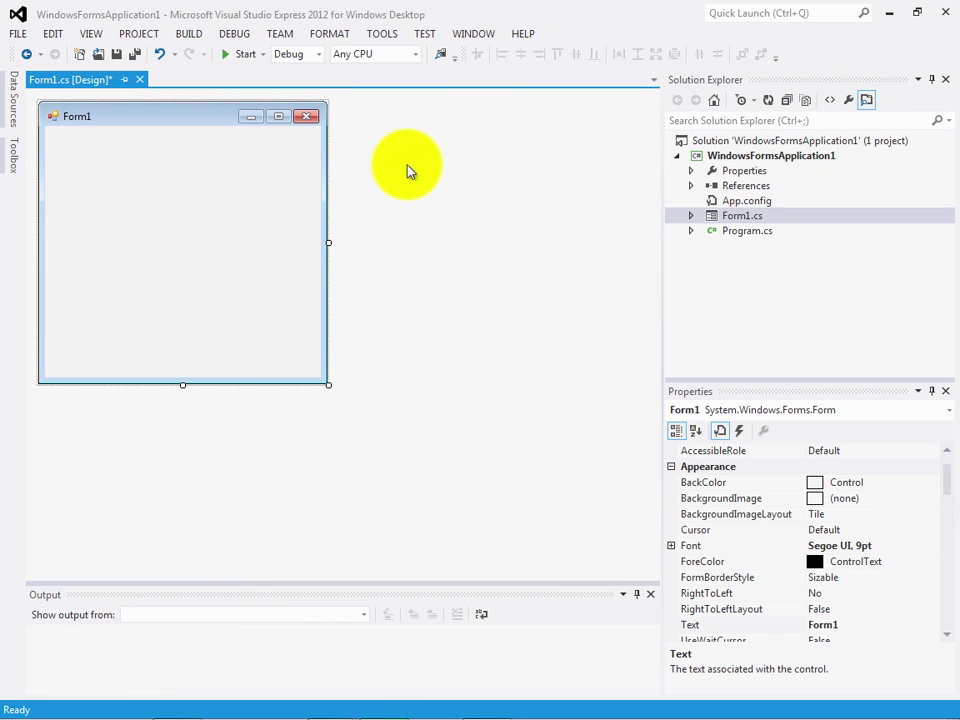
click(931, 79)
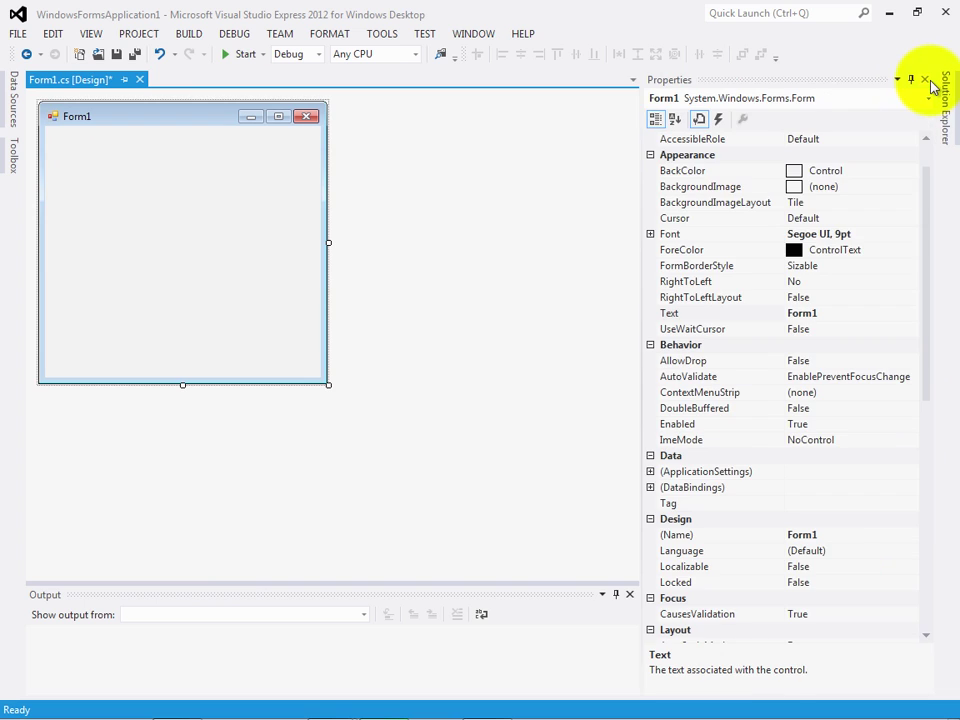
click(911, 80)
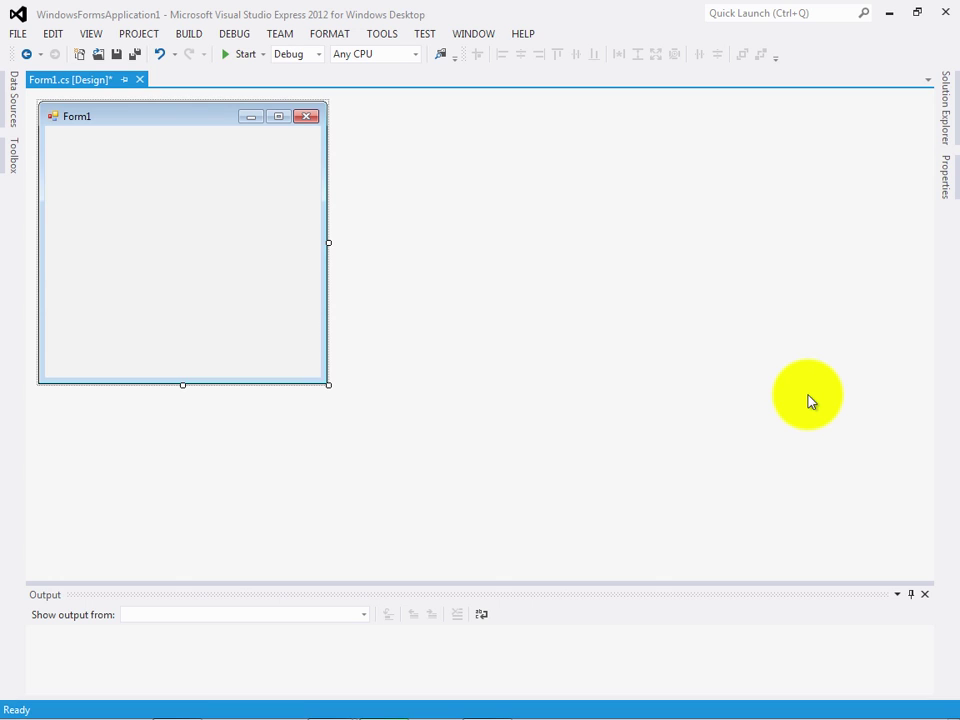
Pin the Solution Explorer open and show all files of WindowsFormsApplication1.
click(943, 107)
click(915, 80)
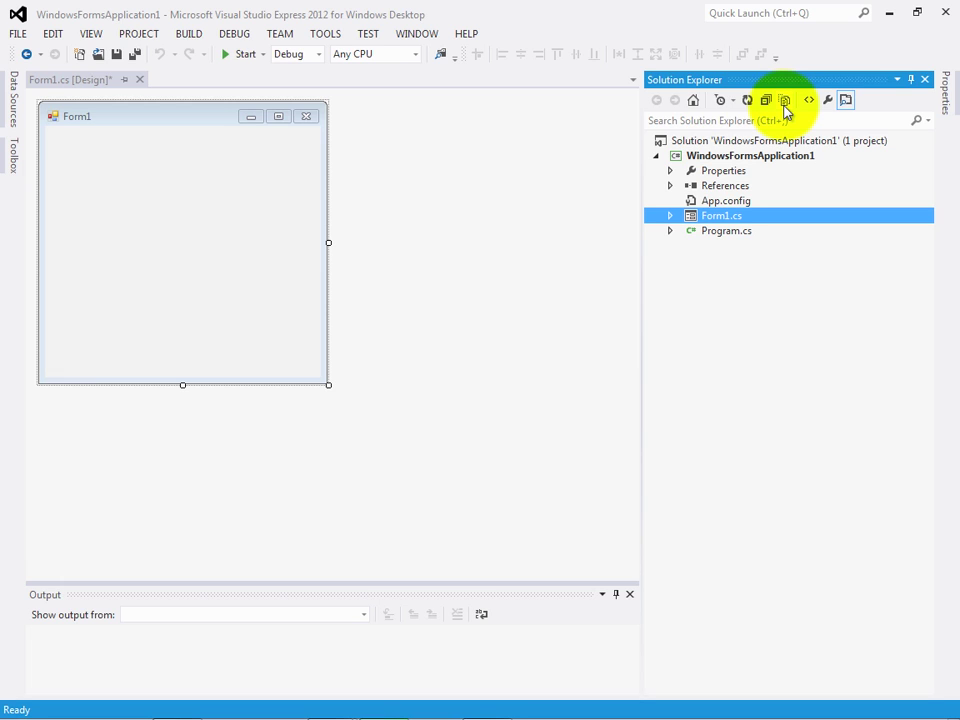
click(785, 105)
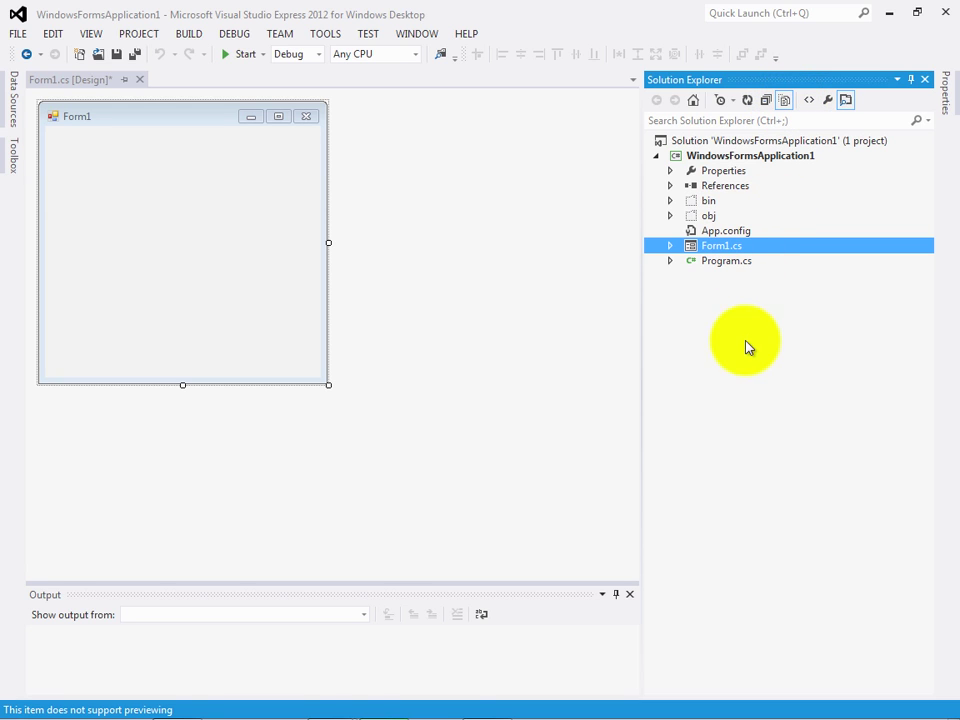
Examine the contents of the Properties, References, bin and obj nodes, and turn off the display of all files.
click(670, 185)
click(670, 170)
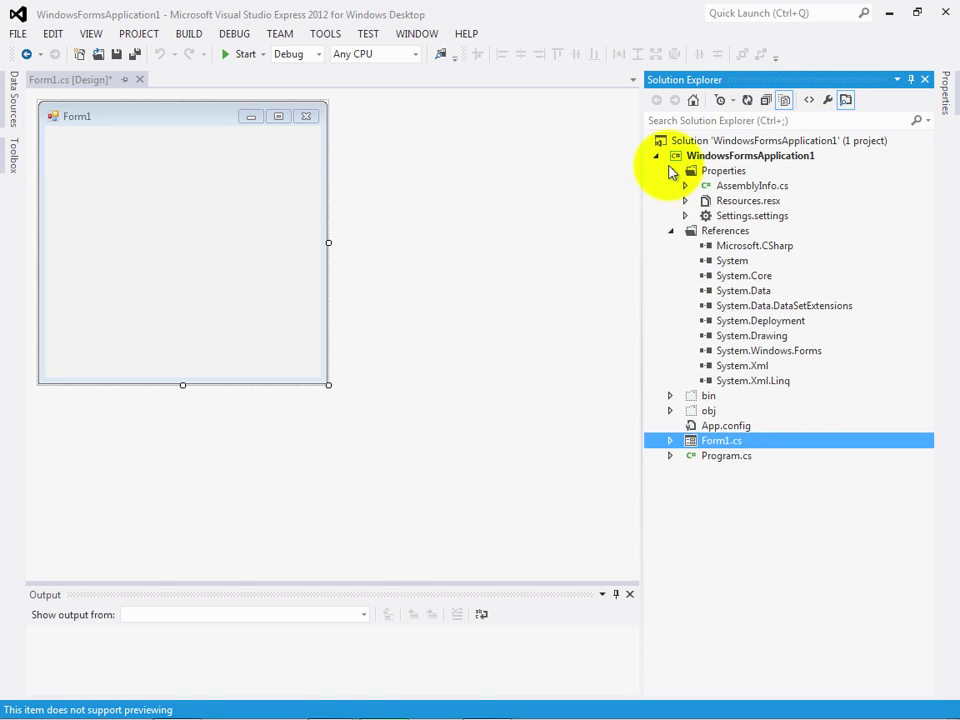
click(670, 395)
click(670, 425)
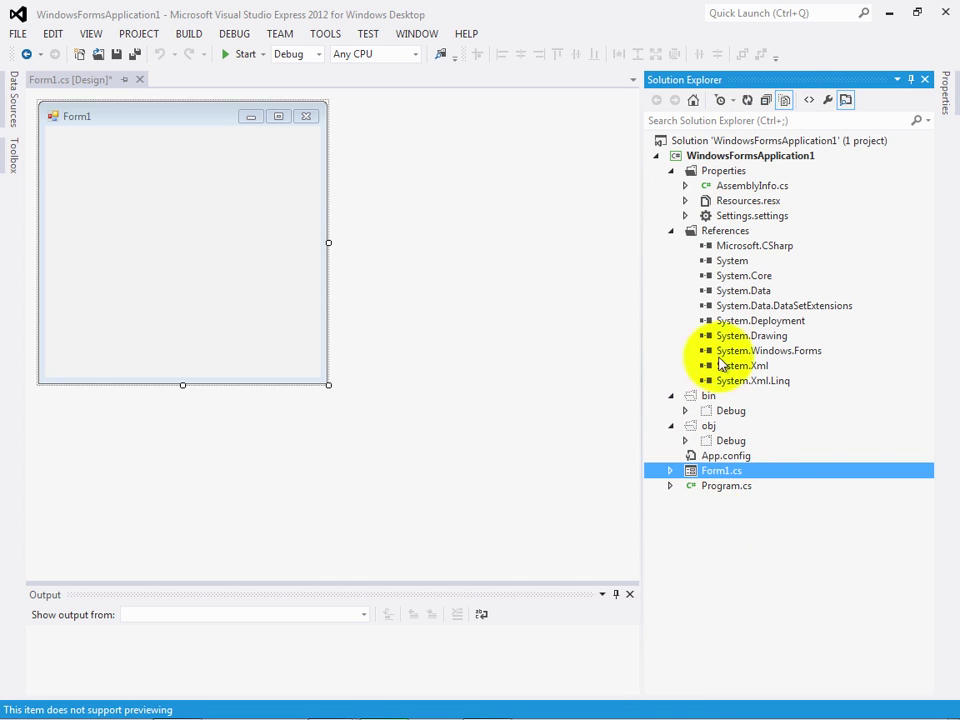
click(670, 231)
click(670, 171)
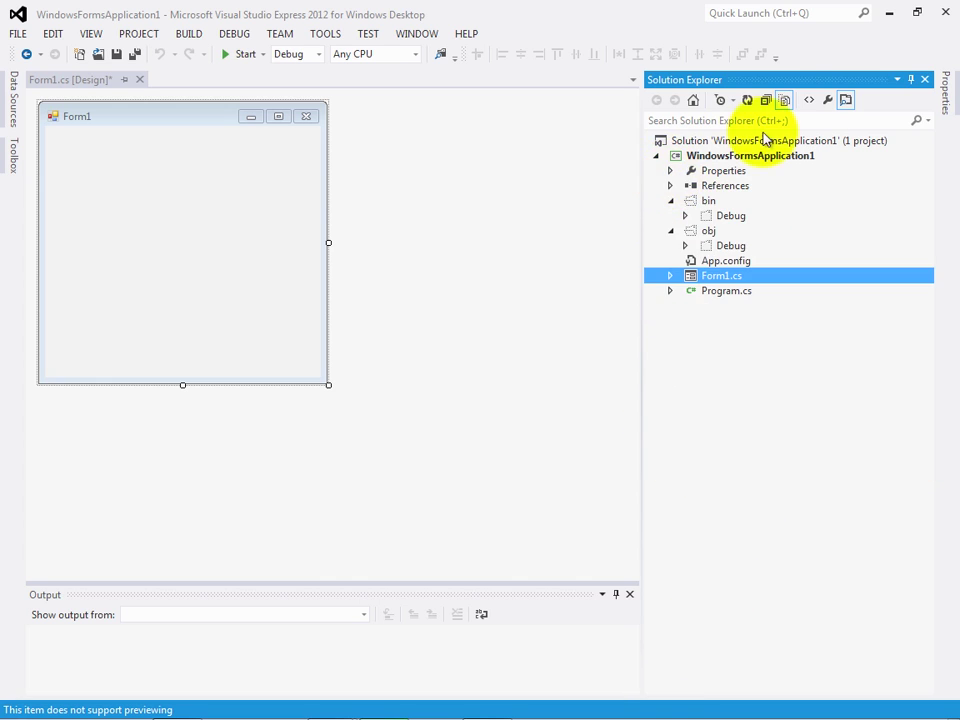
click(784, 100)
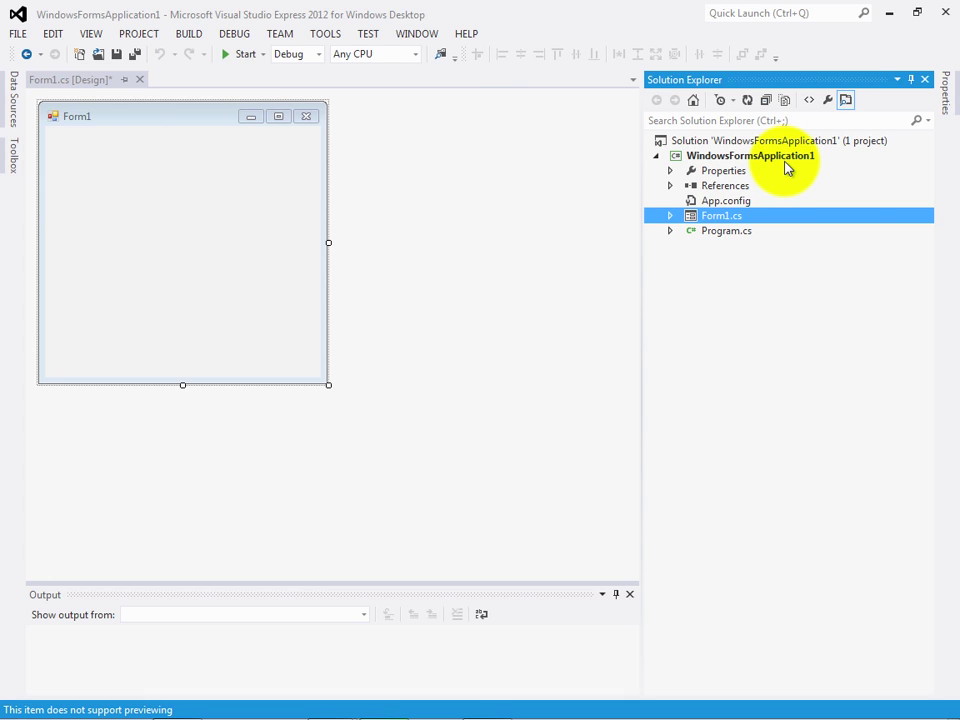
Pin the Toolbox open and browse its control groups from Common Controls down to Dialogs.
click(9, 163)
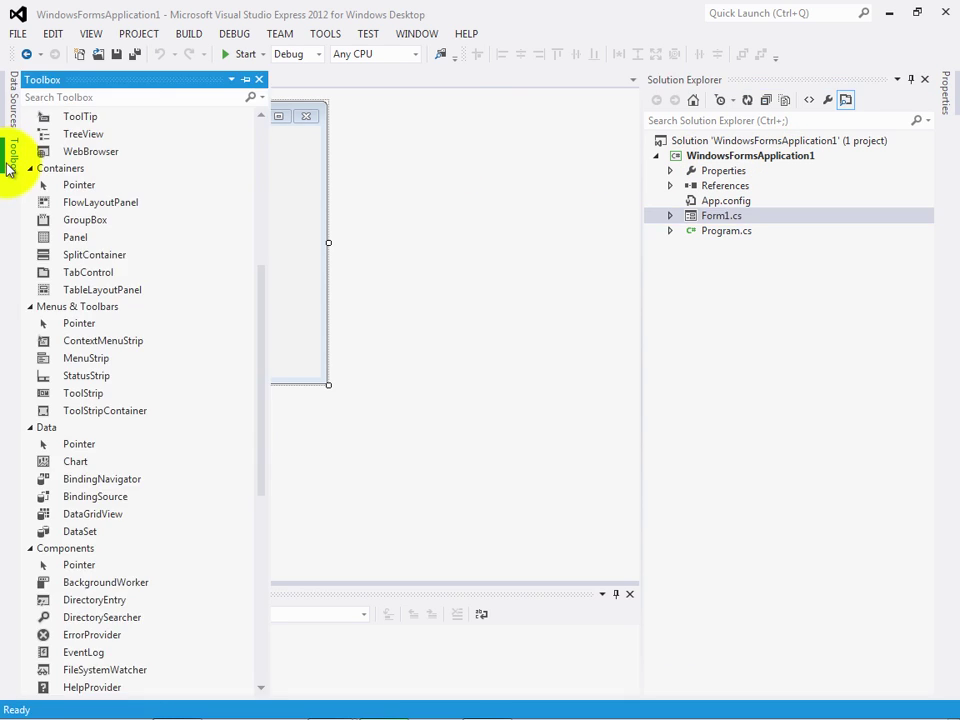
click(246, 79)
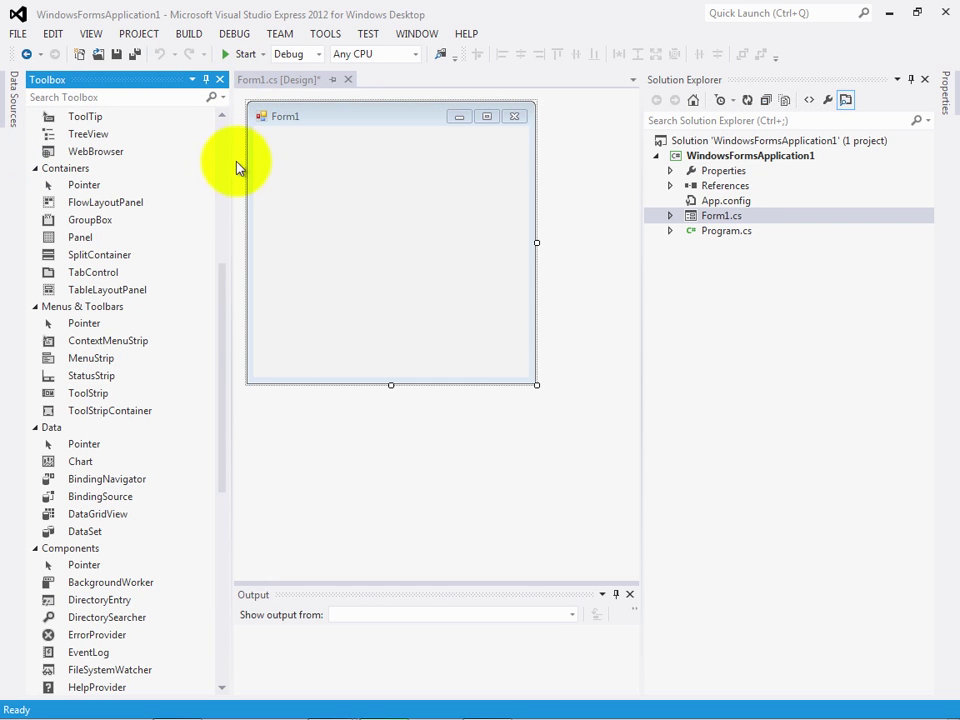
drag(225, 328, 208, 176)
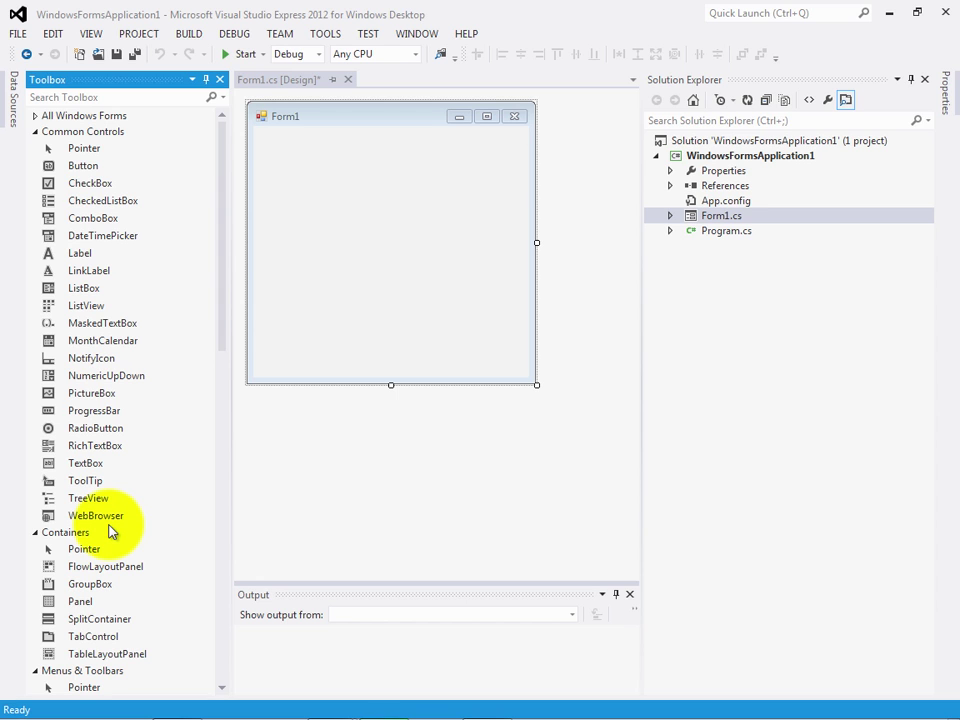
scroll(171, 501, down, 5)
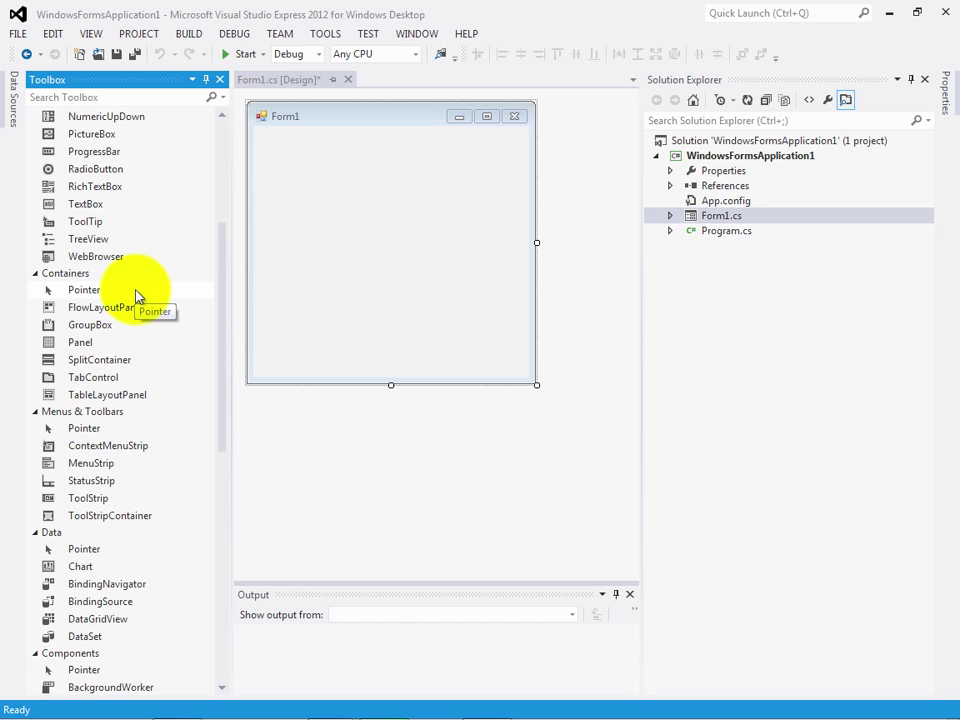
scroll(135, 300, down, 2)
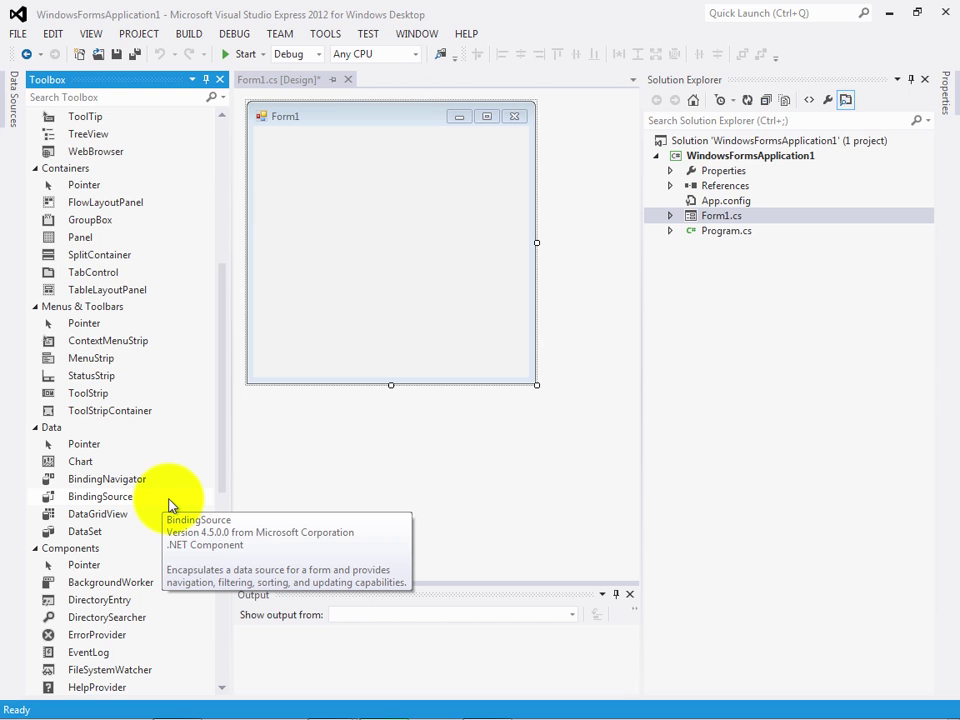
scroll(170, 505, down, 5)
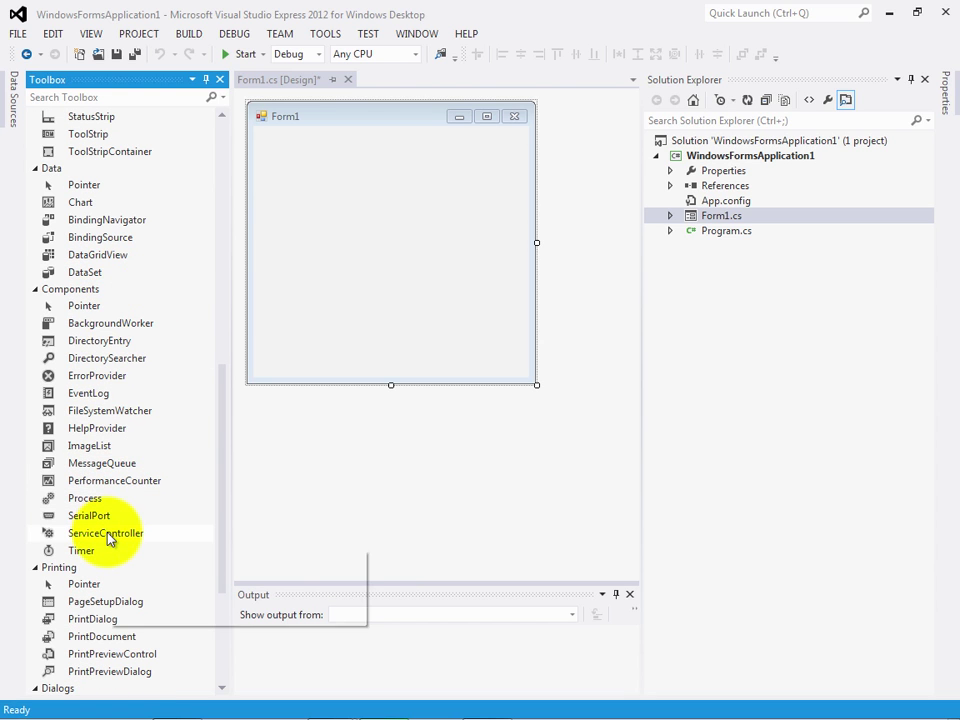
scroll(111, 535, down, 2)
scroll(110, 556, down, 3)
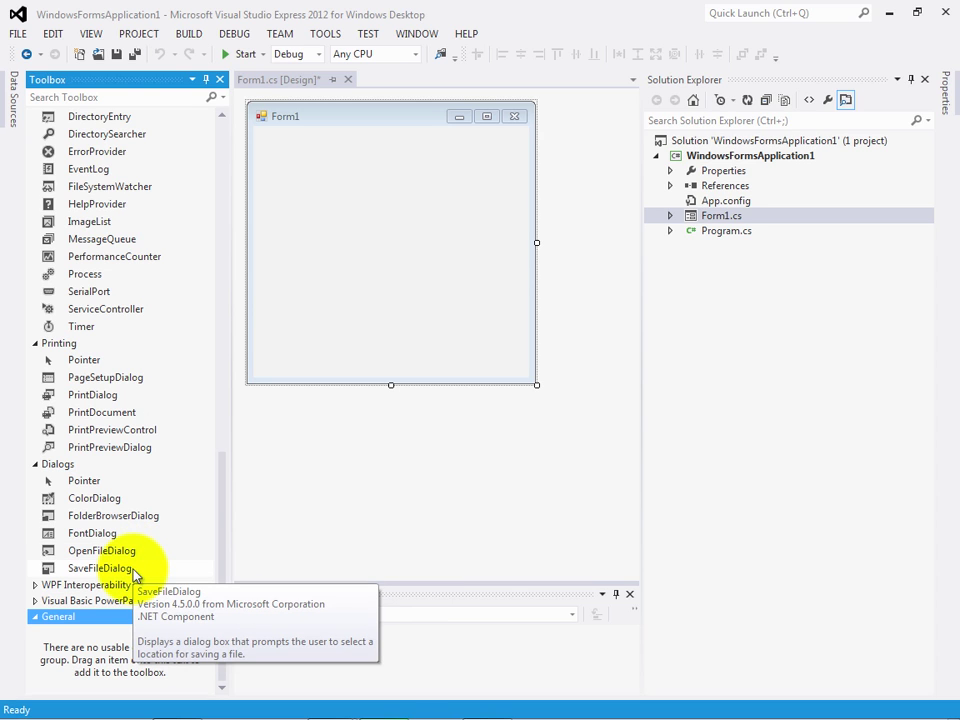
double_click(100, 568)
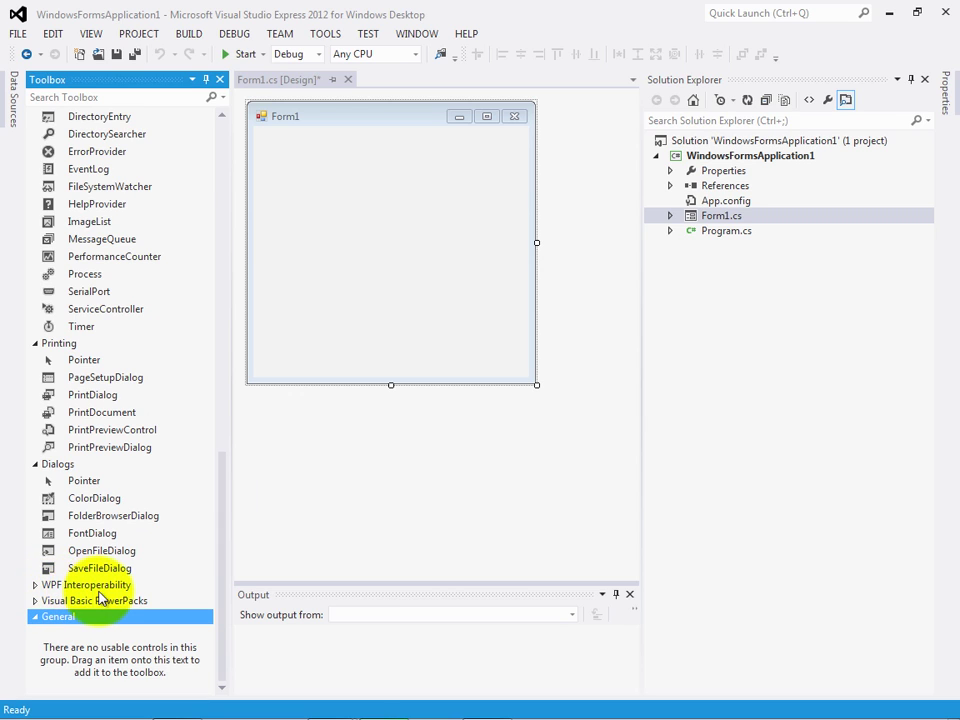
Expand the Visual Basic PowerPacks group to examine its controls, and collapse it again.
click(33, 601)
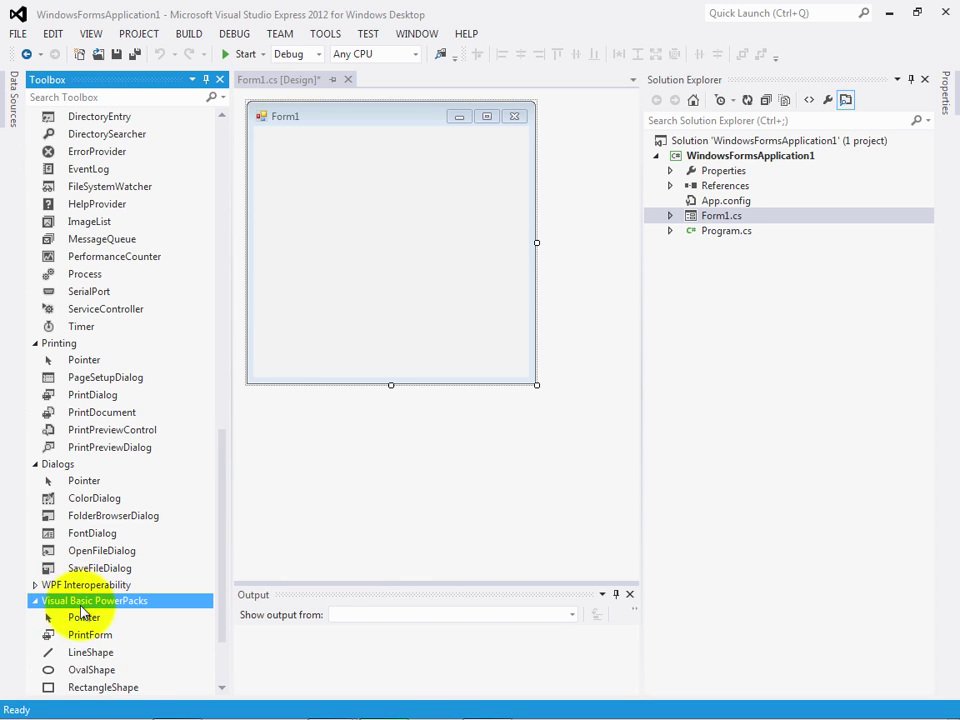
scroll(58, 615, down, 2)
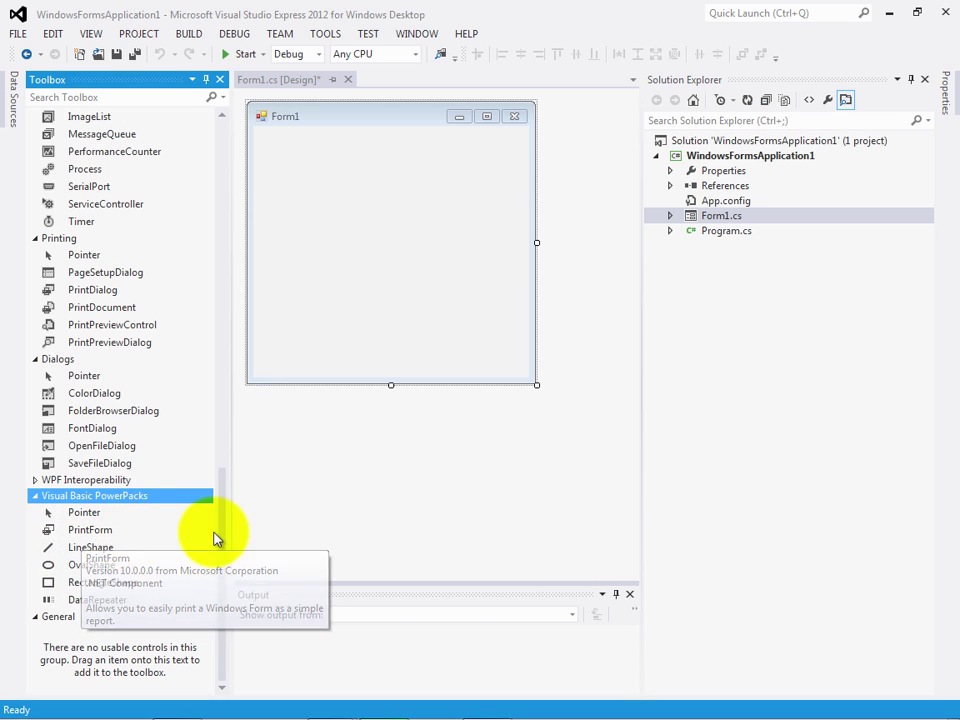
click(34, 496)
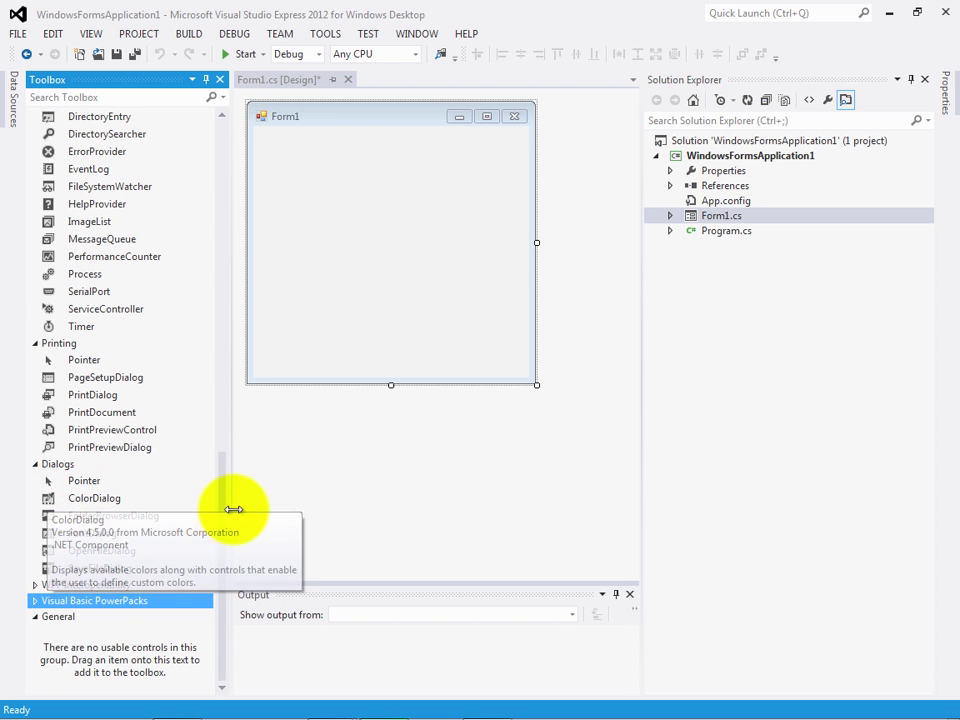
Return to the start of the Toolbox list and expand the All Windows Forms group.
drag(225, 514, 155, 122)
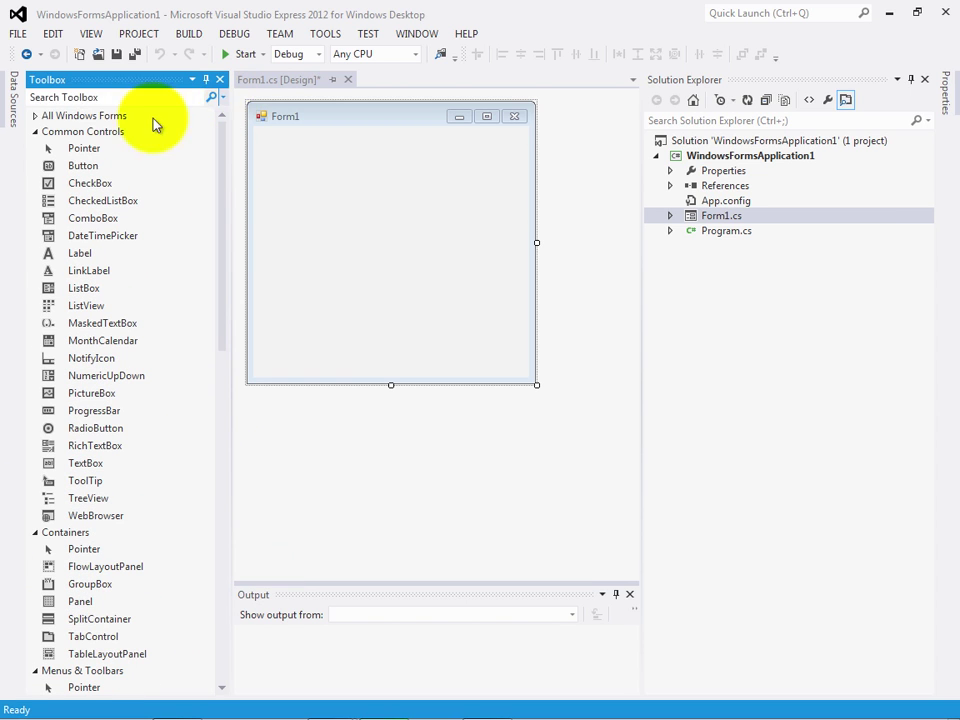
click(38, 117)
click(36, 118)
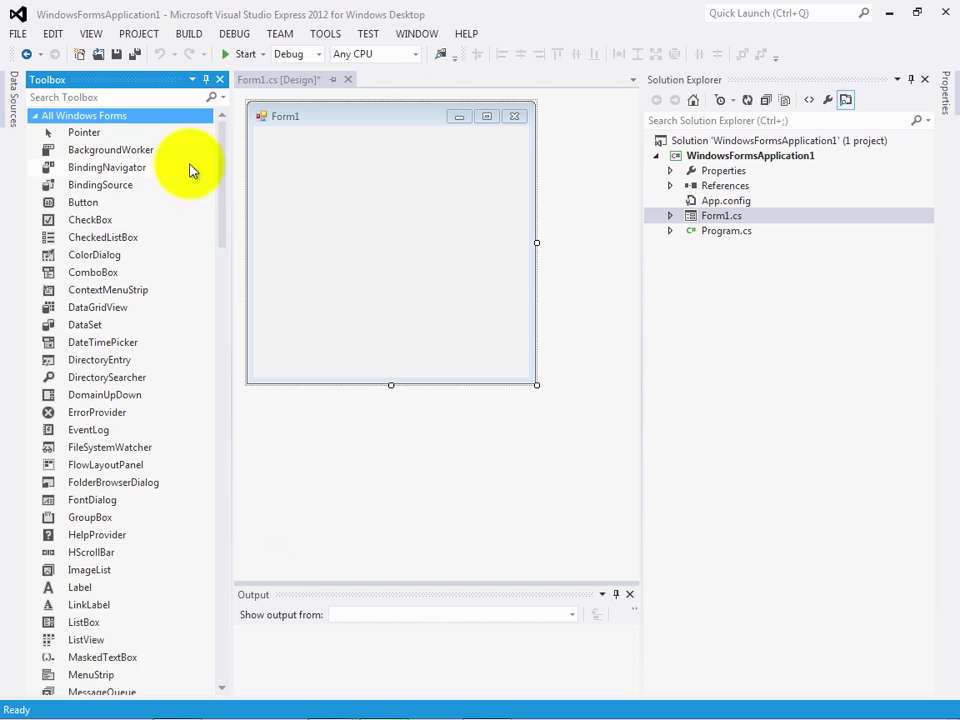